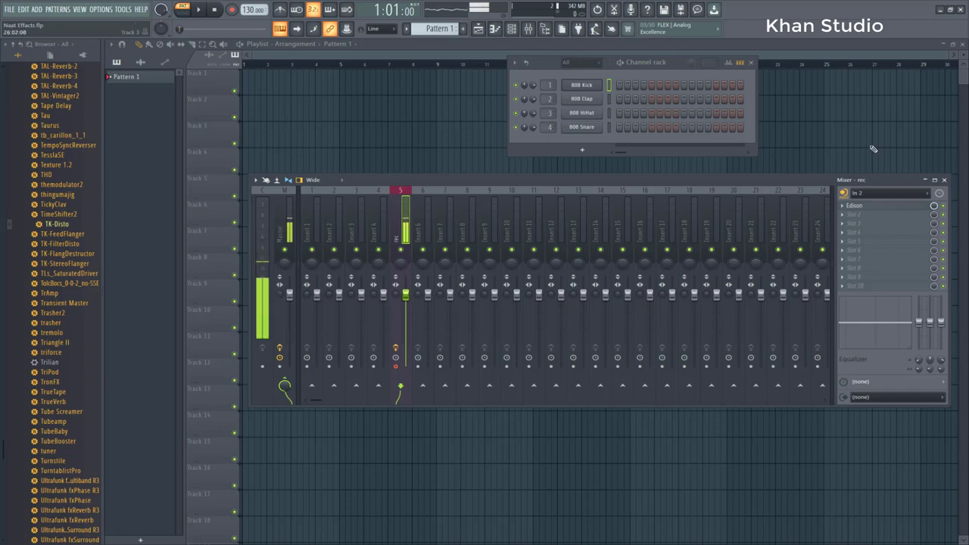
pyautogui.moveTo(772, 182); pyautogui.dragTo(779, 183)
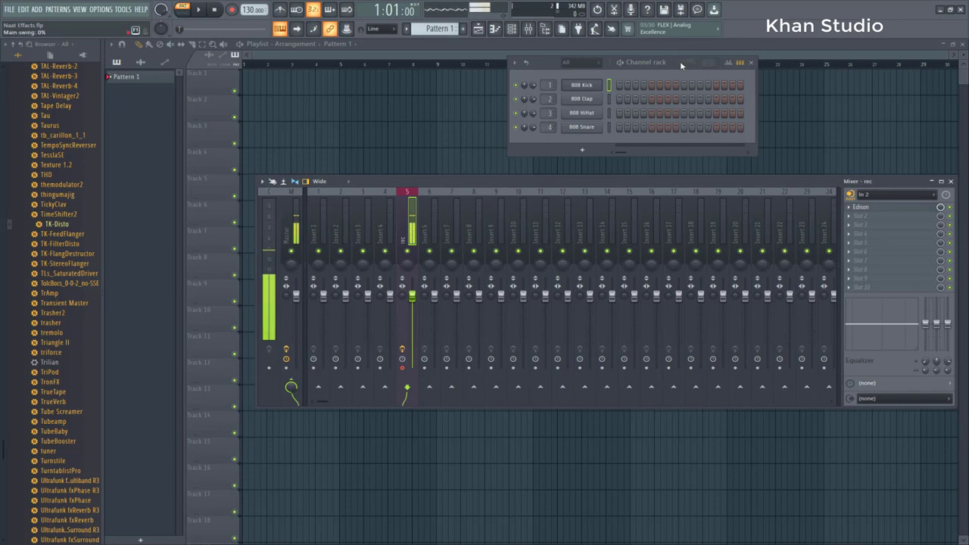
pyautogui.moveTo(678, 62); pyautogui.dragTo(673, 74)
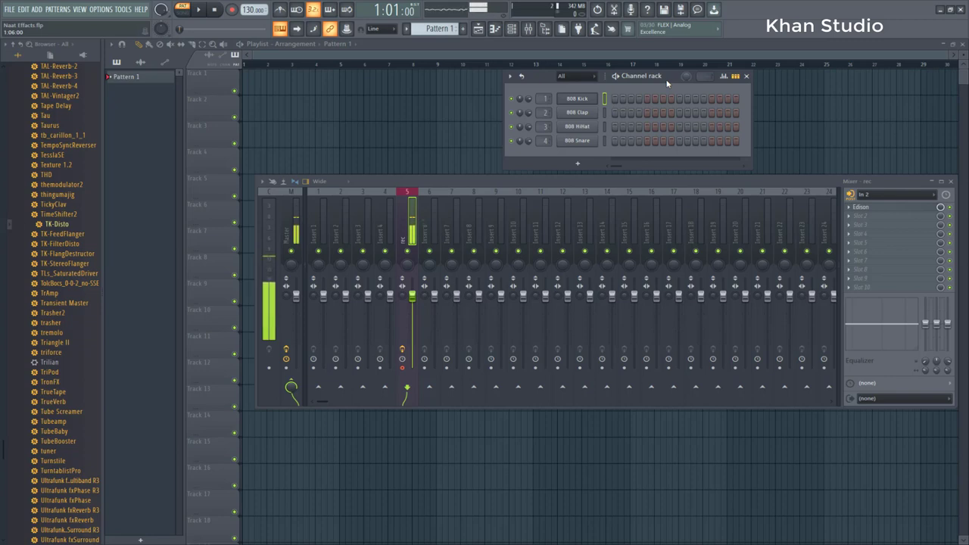
pyautogui.moveTo(667, 84); pyautogui.dragTo(627, 63)
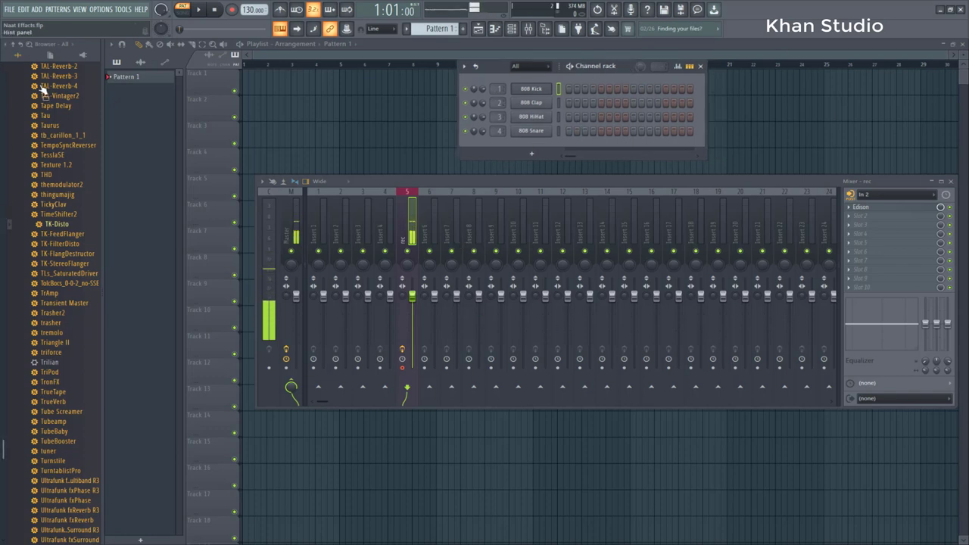
# Collapse the VST effects list and the Plugin database folder in the browser
pyautogui.scroll(15, 55, 224)
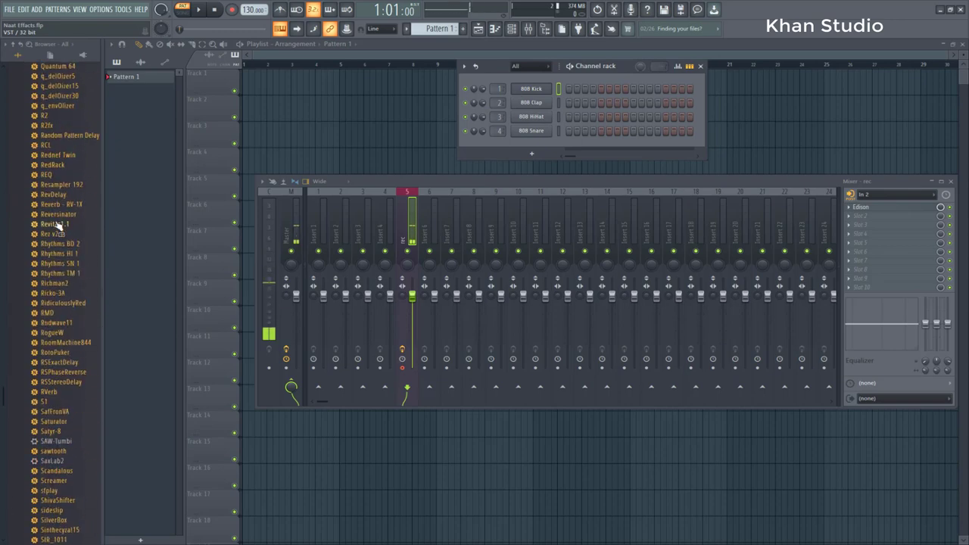
pyautogui.scroll(20, 55, 223)
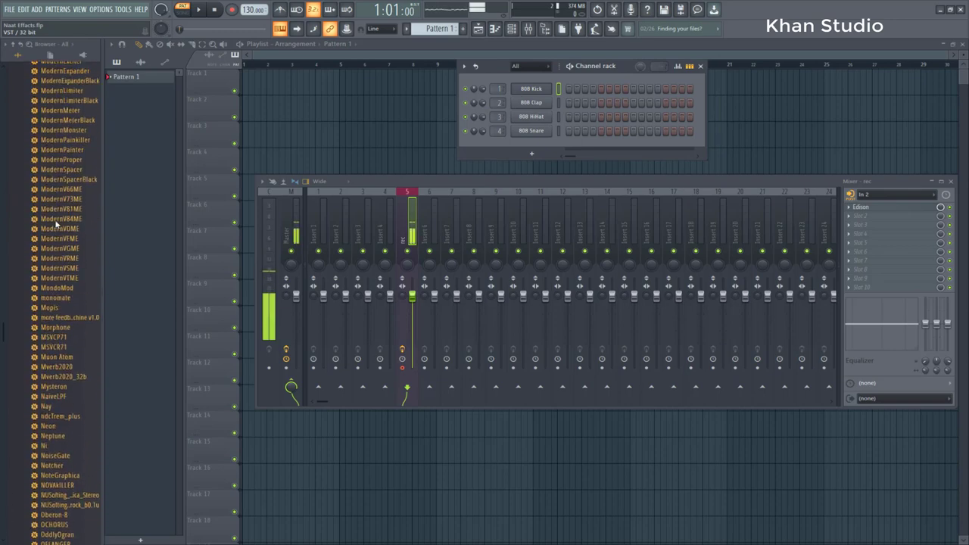
pyautogui.scroll(20, 55, 224)
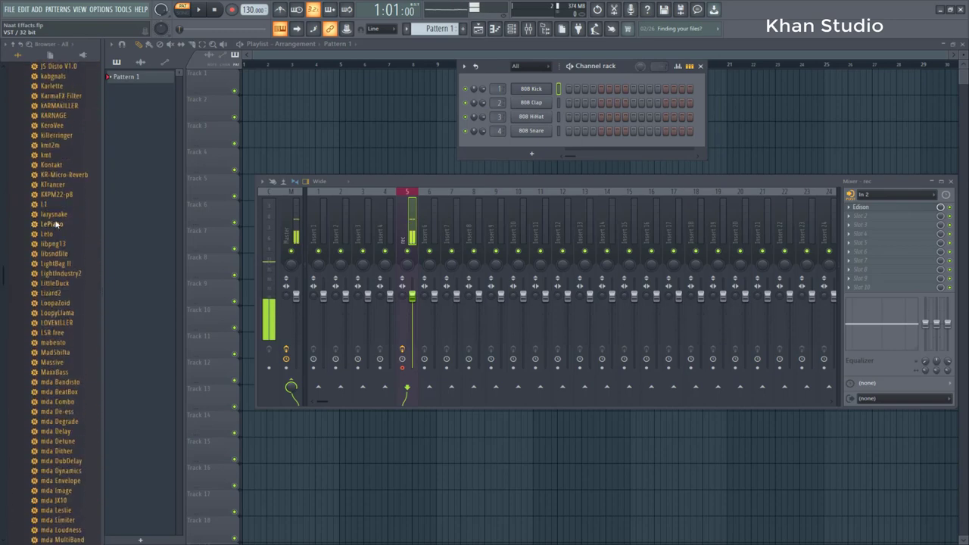
pyautogui.scroll(20, 57, 224)
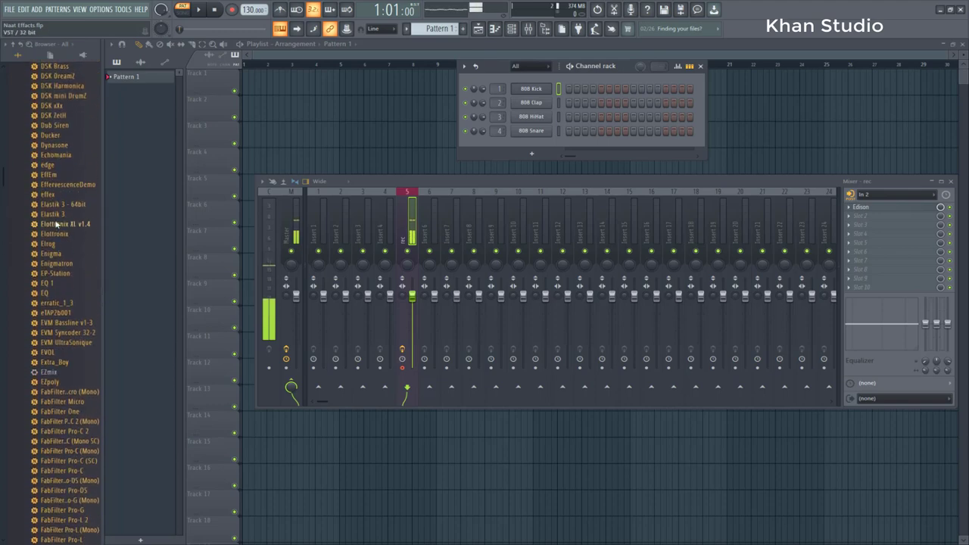
pyautogui.scroll(20, 55, 224)
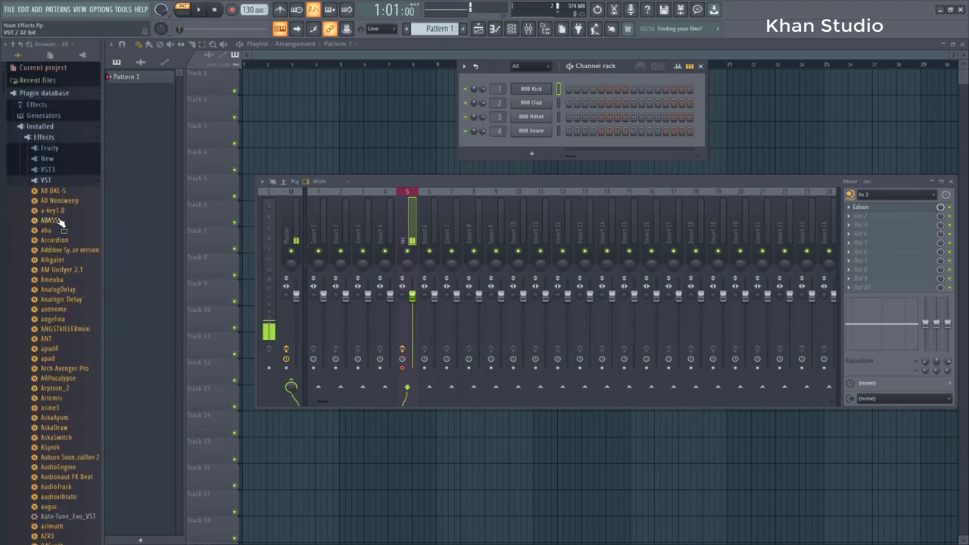
pyautogui.click(45, 181)
pyautogui.click(44, 92)
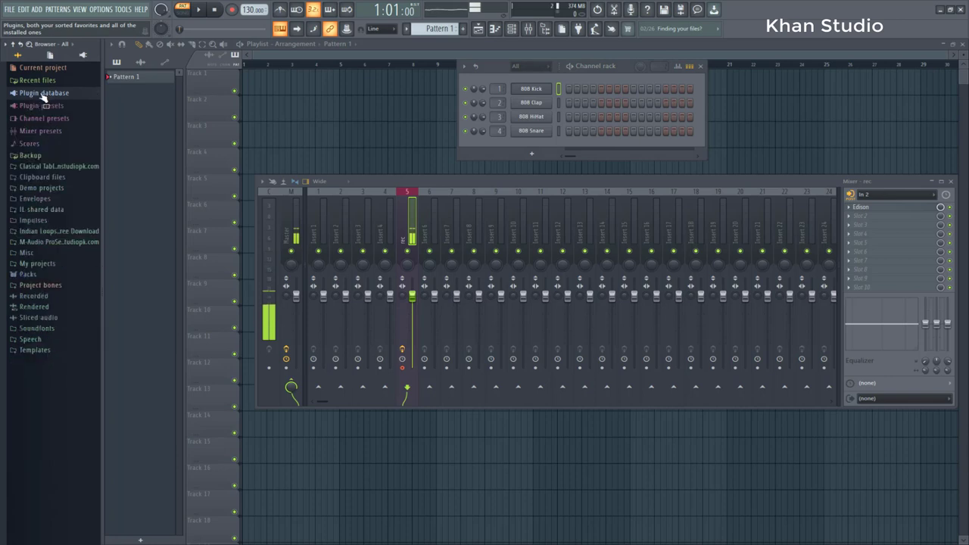
# Open the Cymbals sample folder inside the Drums folder of Packs in the browser
pyautogui.click(25, 274)
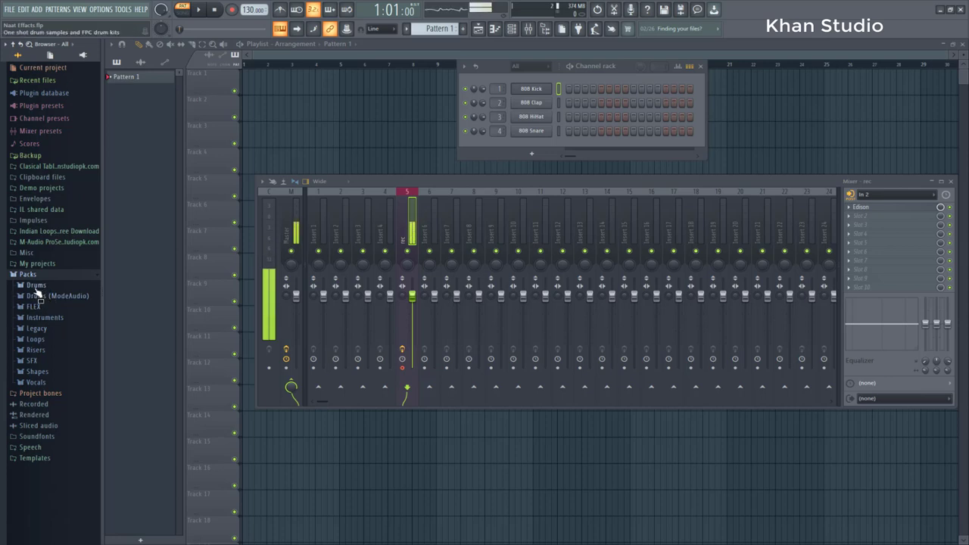
pyautogui.click(35, 287)
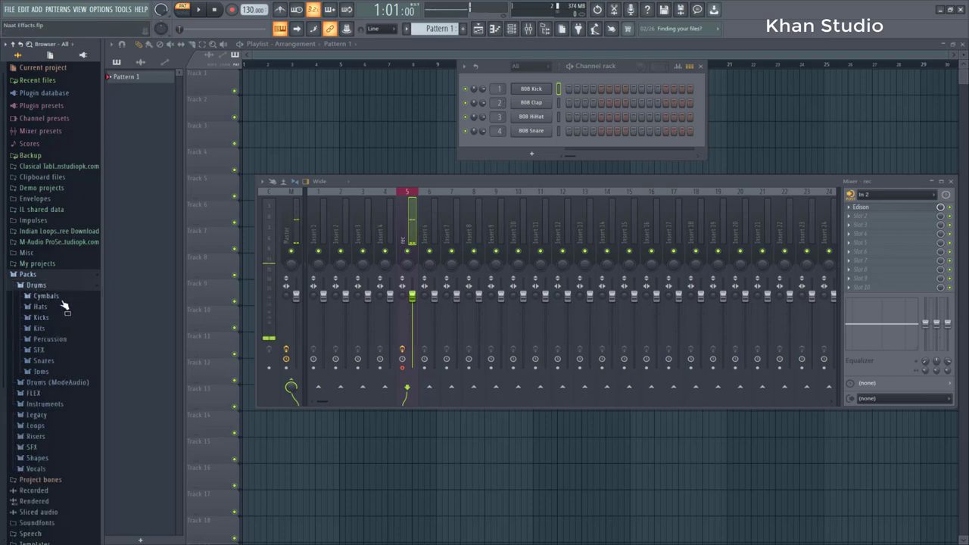
pyautogui.click(45, 296)
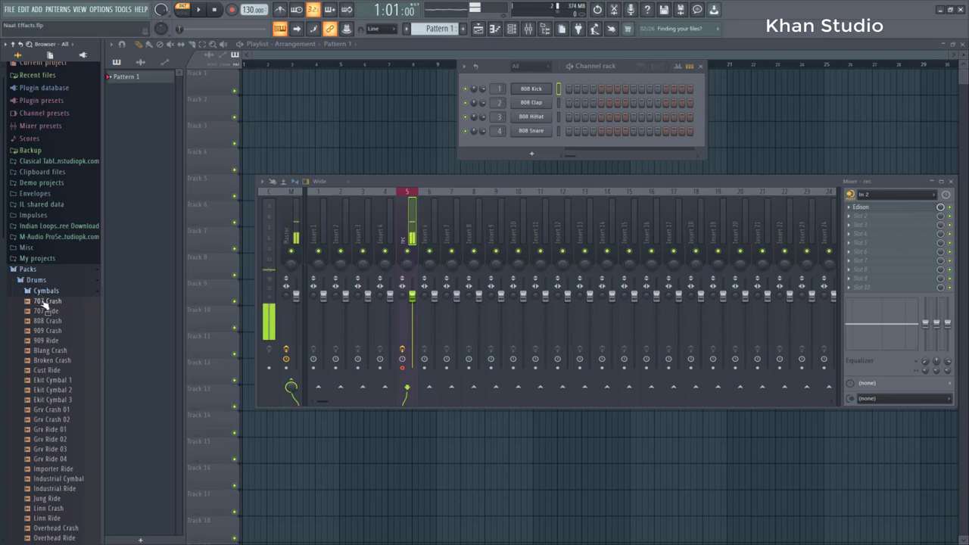
# Audition the cymbal samples from 707 Crash through Broken Crash
pyautogui.click(46, 301)
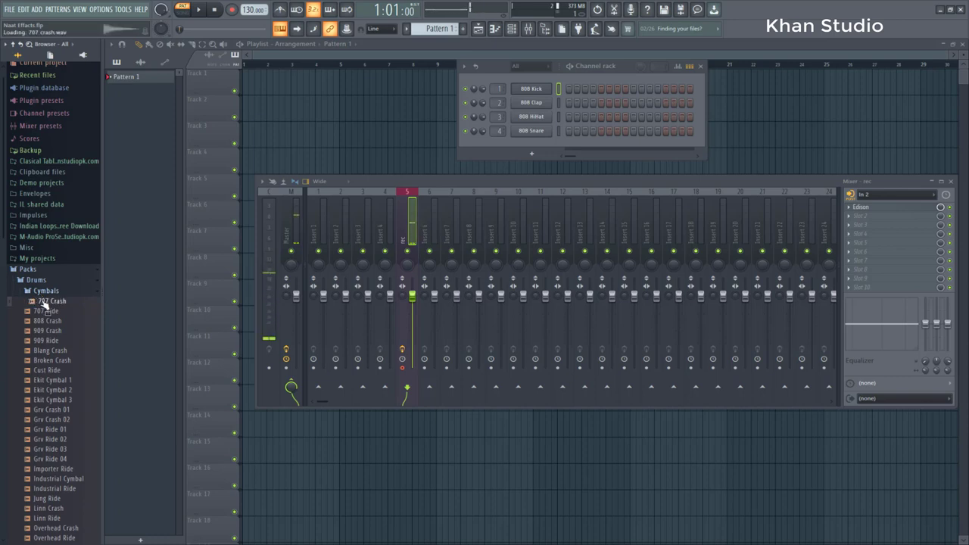
pyautogui.click(46, 311)
pyautogui.click(47, 320)
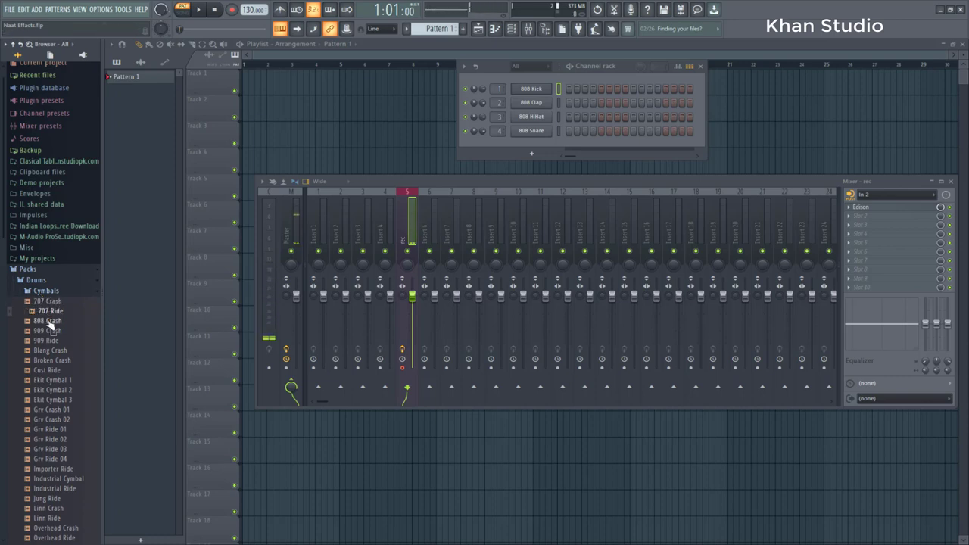
pyautogui.click(50, 331)
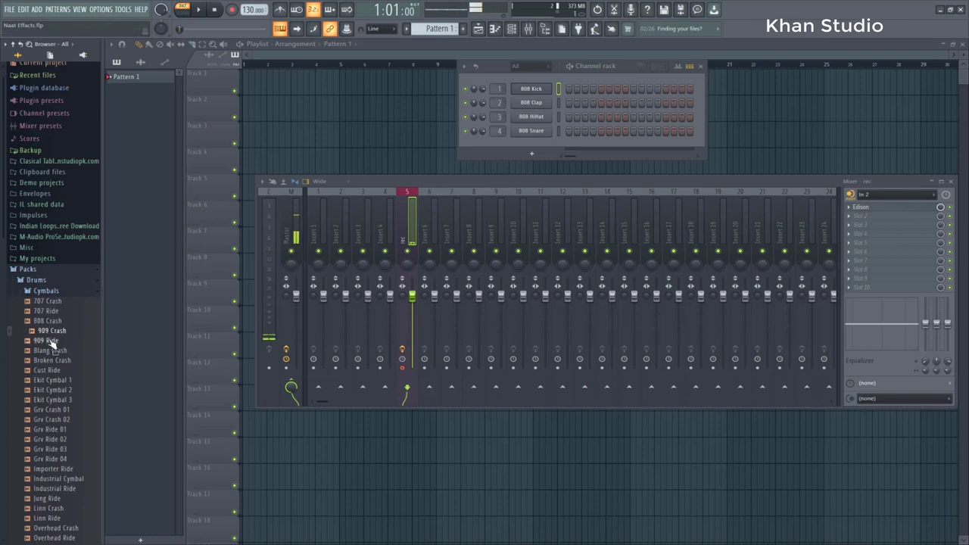
pyautogui.click(50, 341)
pyautogui.click(53, 350)
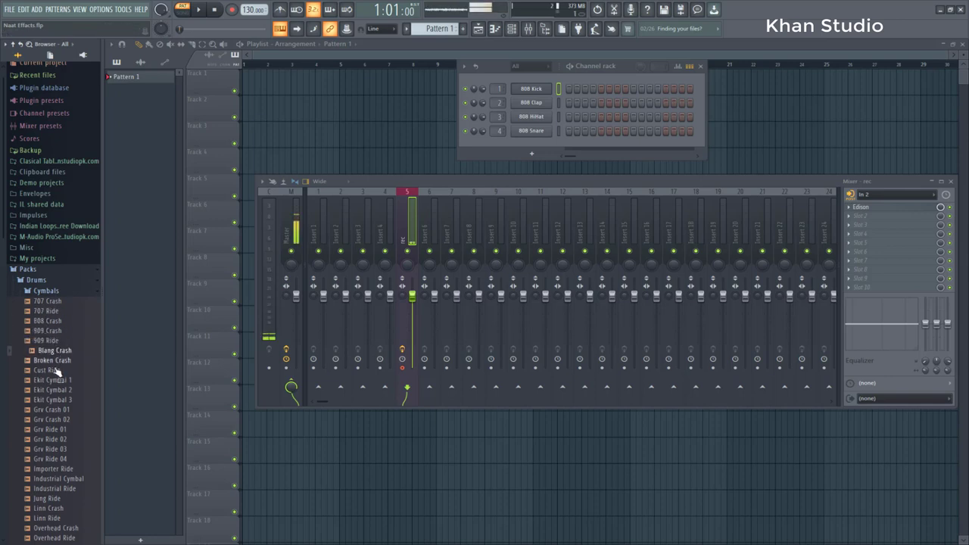
pyautogui.click(52, 361)
# Place the 707 Crash sample on Track 1 of the playlist at the start of bar 1
pyautogui.click(48, 301)
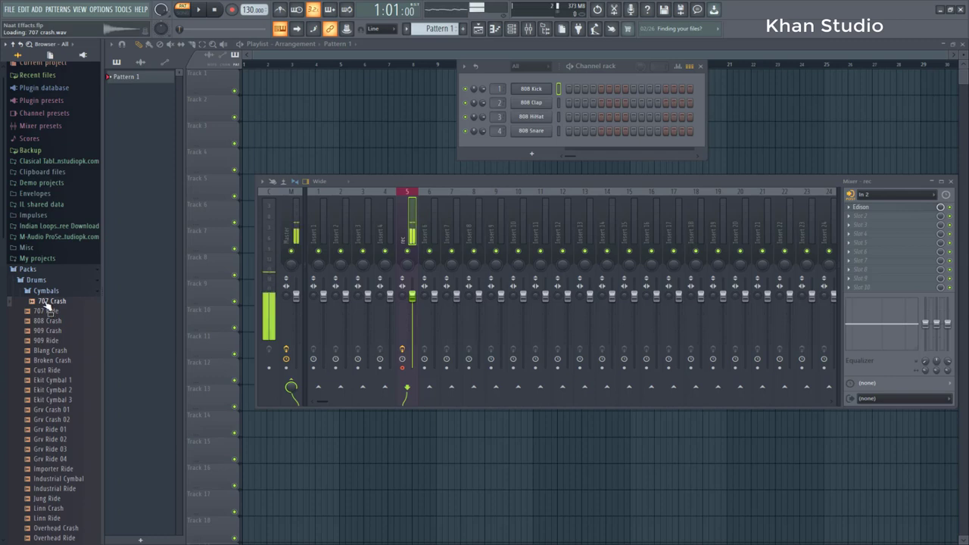
pyautogui.moveTo(47, 303); pyautogui.dragTo(242, 78)
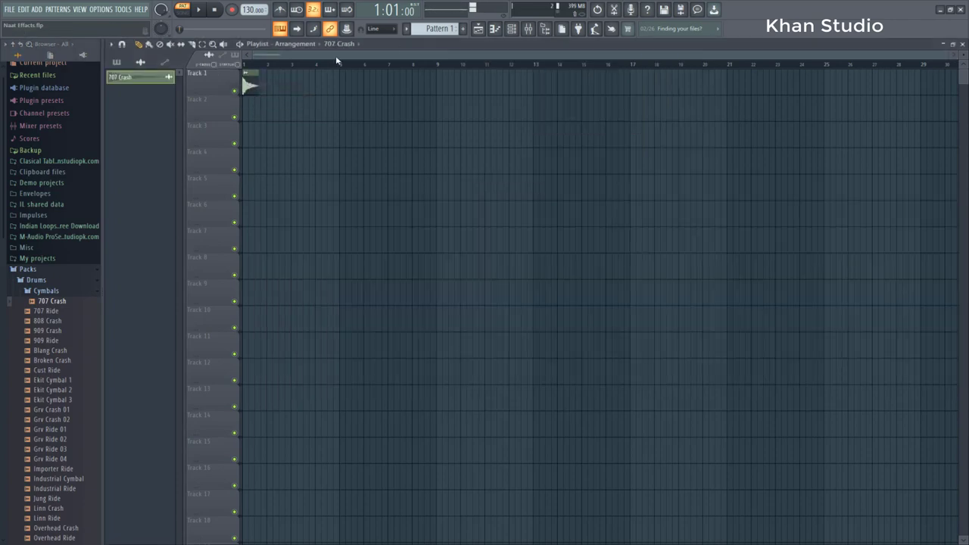
pyautogui.scroll(3, 336, 55)
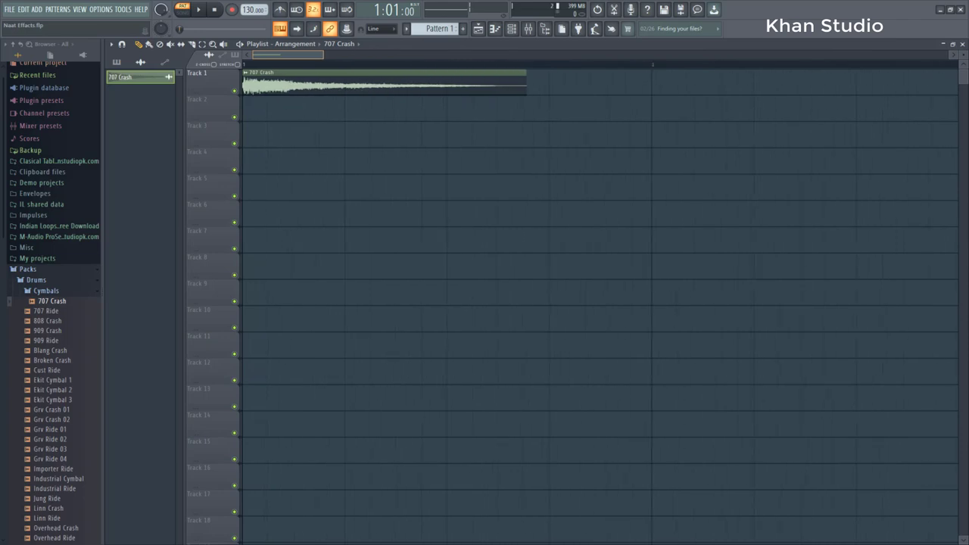
pyautogui.scroll(2, 335, 55)
pyautogui.scroll(1, 335, 56)
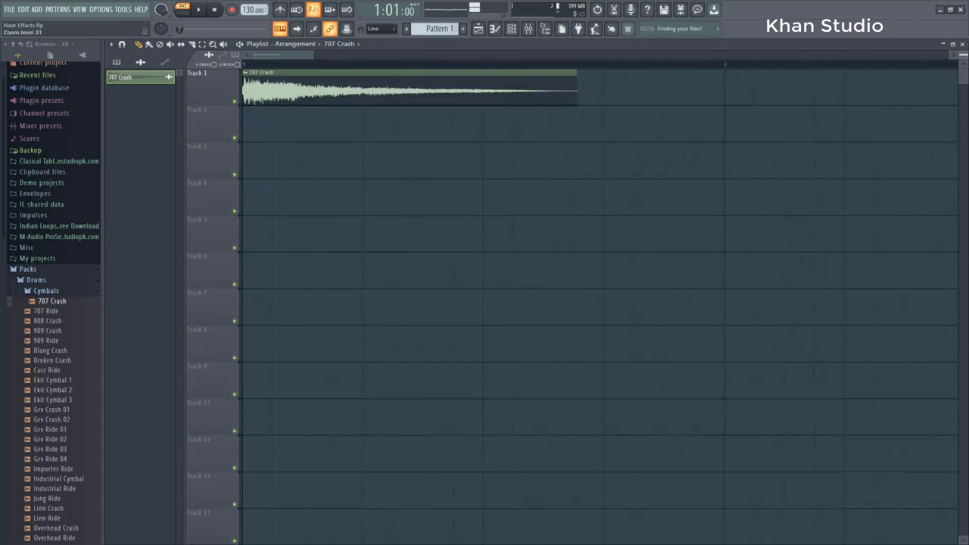
pyautogui.scroll(3, 598, 303)
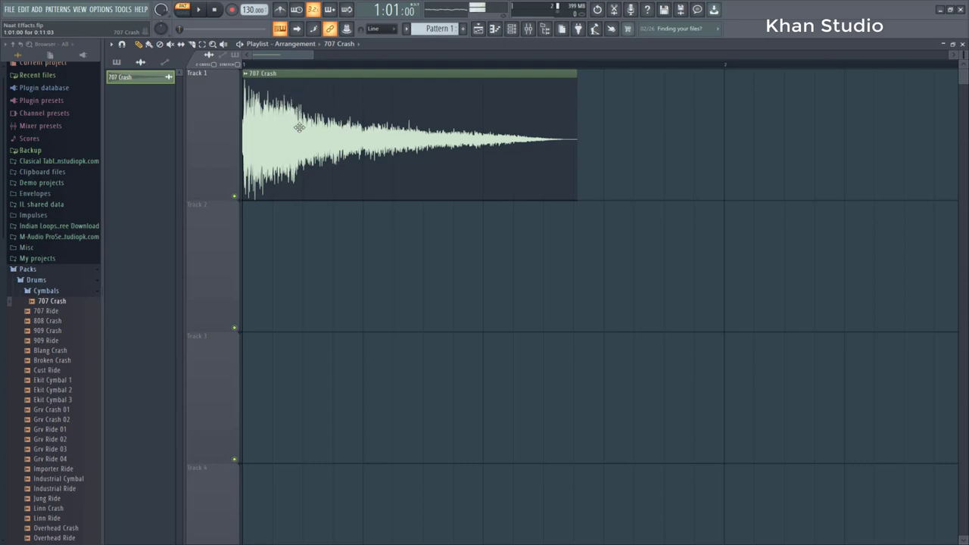
# Switch playback to song mode, play the crash clip and stop it
pyautogui.click(182, 9)
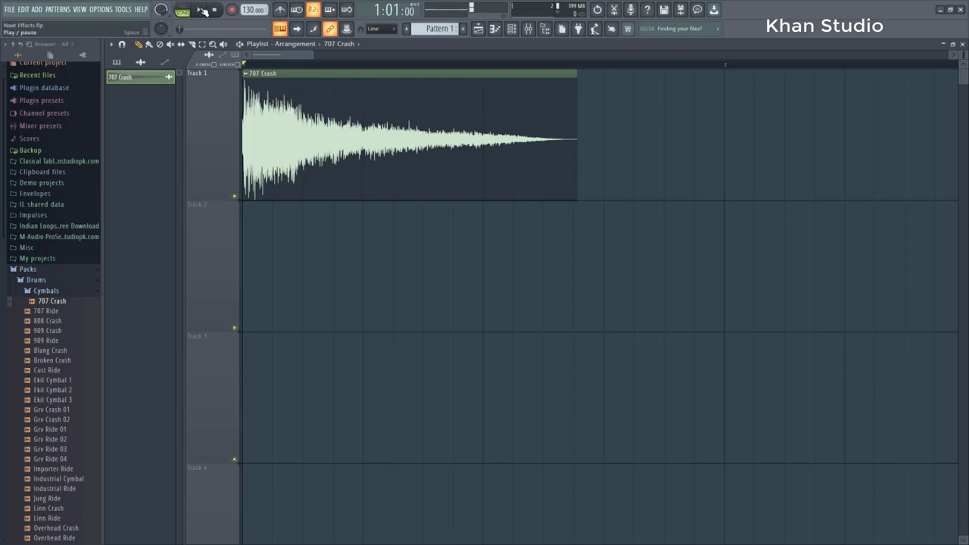
pyautogui.click(202, 9)
pyautogui.click(214, 10)
# Open the 707 Crash channel settings from the channel rack and enable Reverse for the sample
pyautogui.click(530, 29)
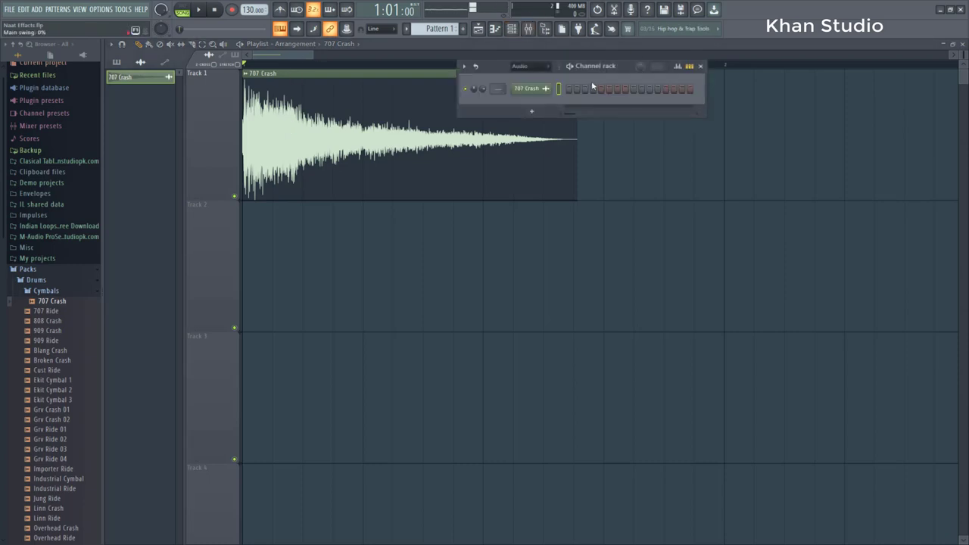
pyautogui.click(529, 89)
pyautogui.moveTo(384, 173); pyautogui.dragTo(484, 247)
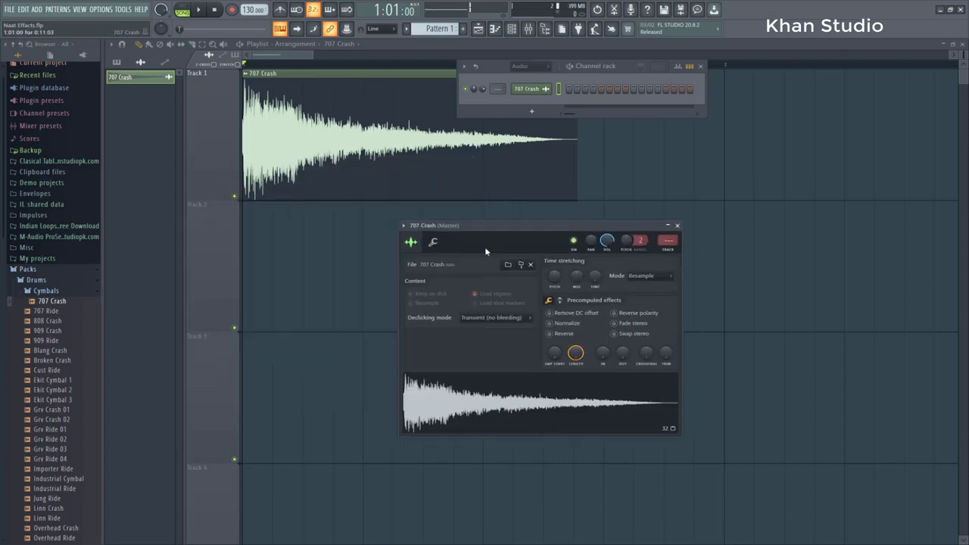
pyautogui.moveTo(560, 225); pyautogui.dragTo(457, 243)
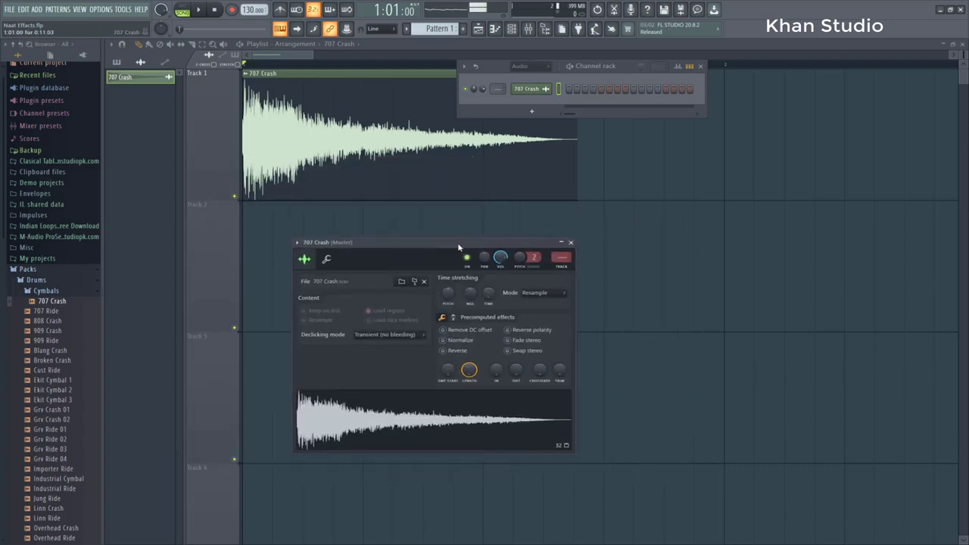
pyautogui.click(443, 350)
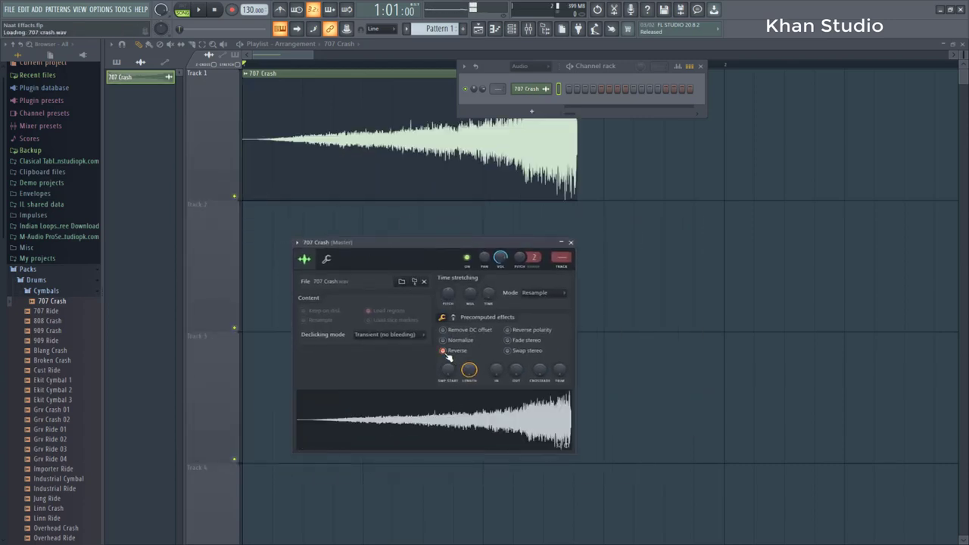
# Move the reversed 707 Crash clip on Track 1 so it ends at the start of bar 2, and play the song
pyautogui.moveTo(355, 242); pyautogui.dragTo(376, 286)
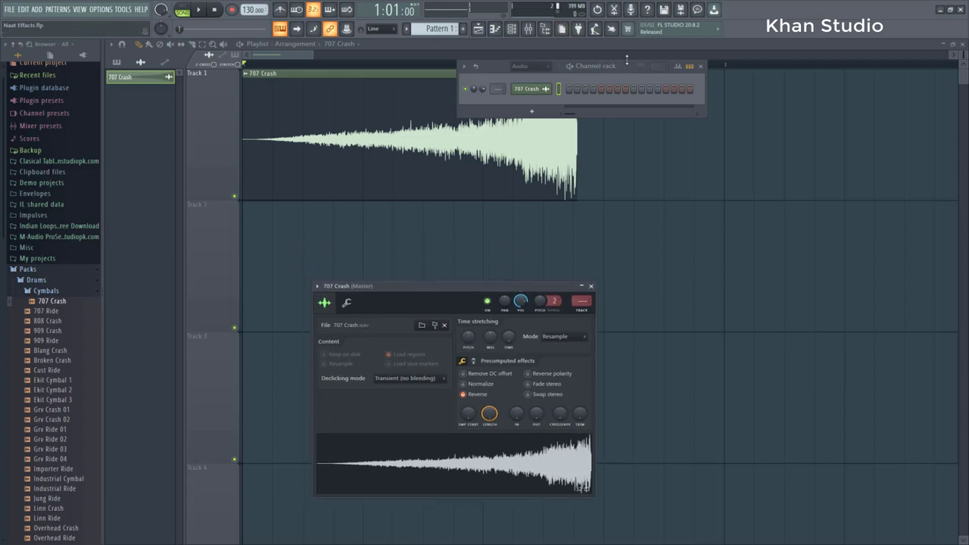
pyautogui.moveTo(627, 65); pyautogui.dragTo(946, 250)
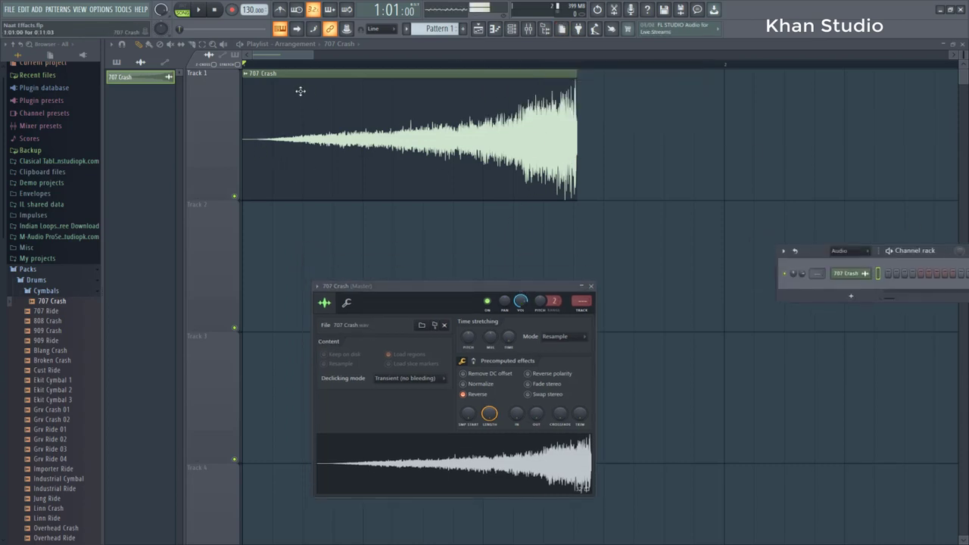
pyautogui.moveTo(288, 90); pyautogui.dragTo(438, 84)
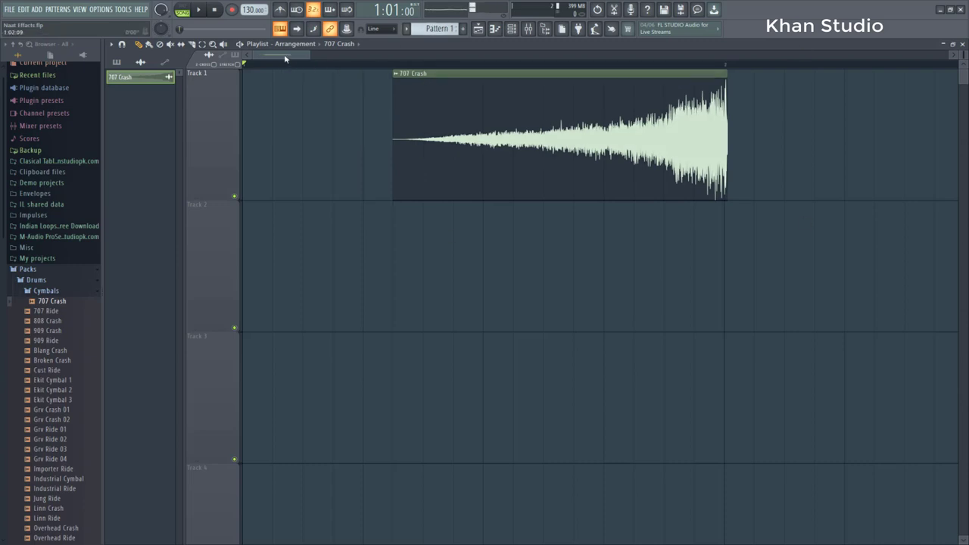
pyautogui.scroll(5, 284, 59)
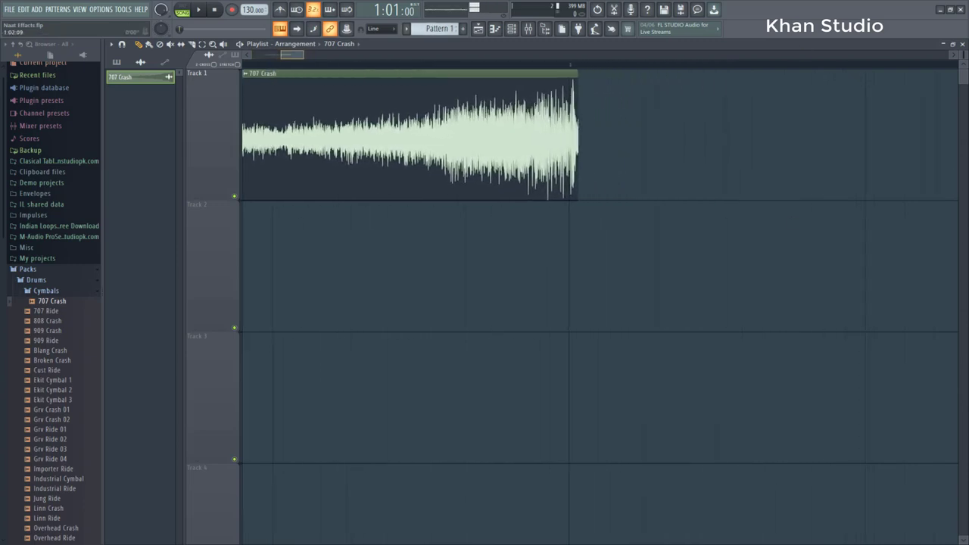
pyautogui.scroll(-2, 287, 58)
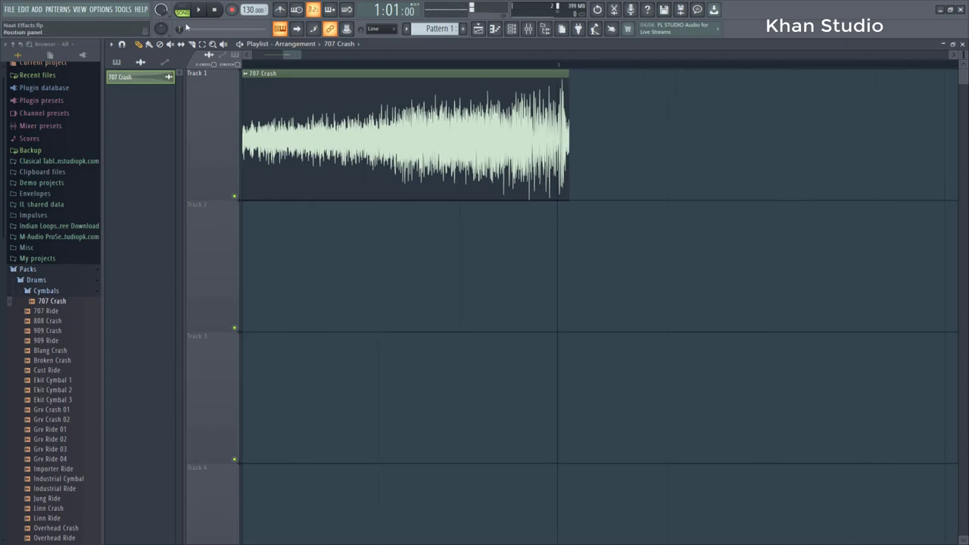
pyautogui.scroll(-3, 295, 57)
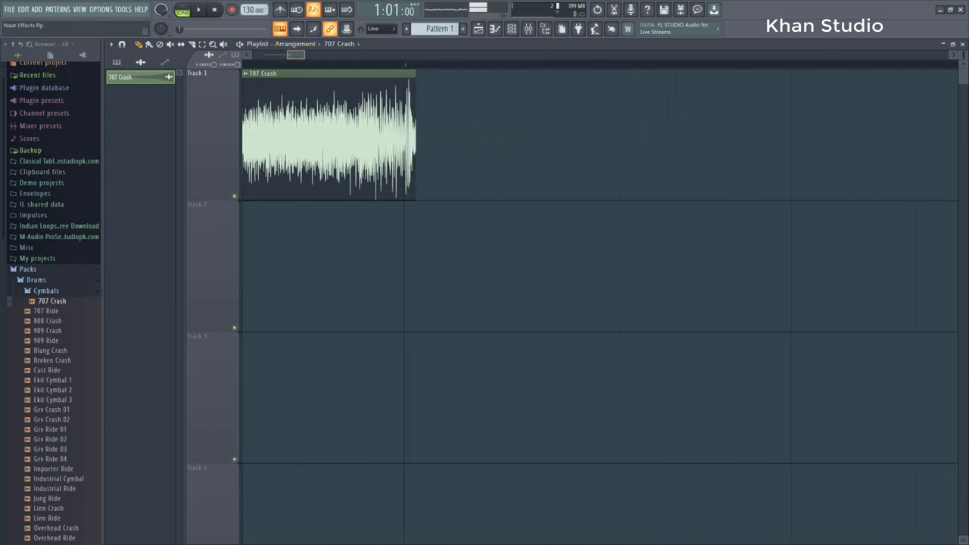
pyautogui.scroll(2, 291, 56)
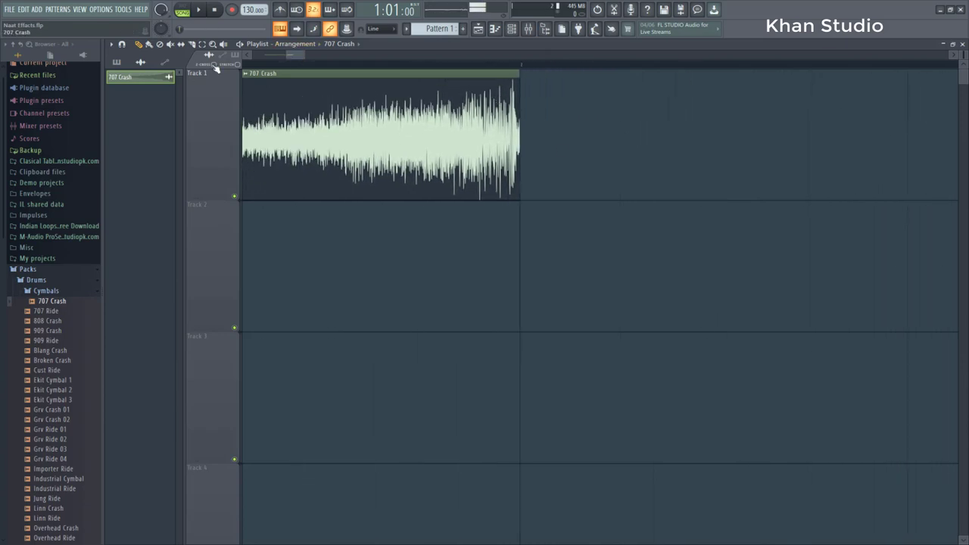
pyautogui.scroll(2, 295, 55)
pyautogui.scroll(-2, 295, 55)
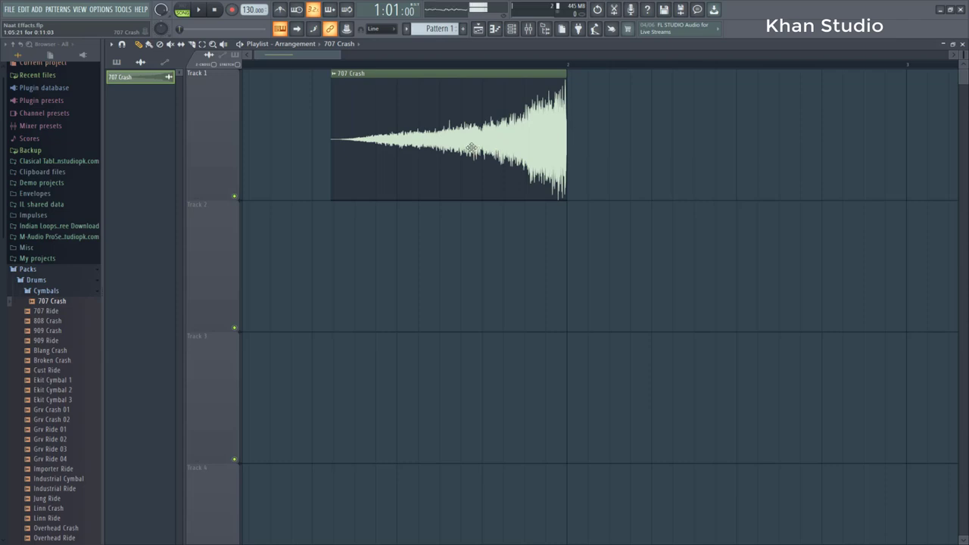
pyautogui.click(200, 11)
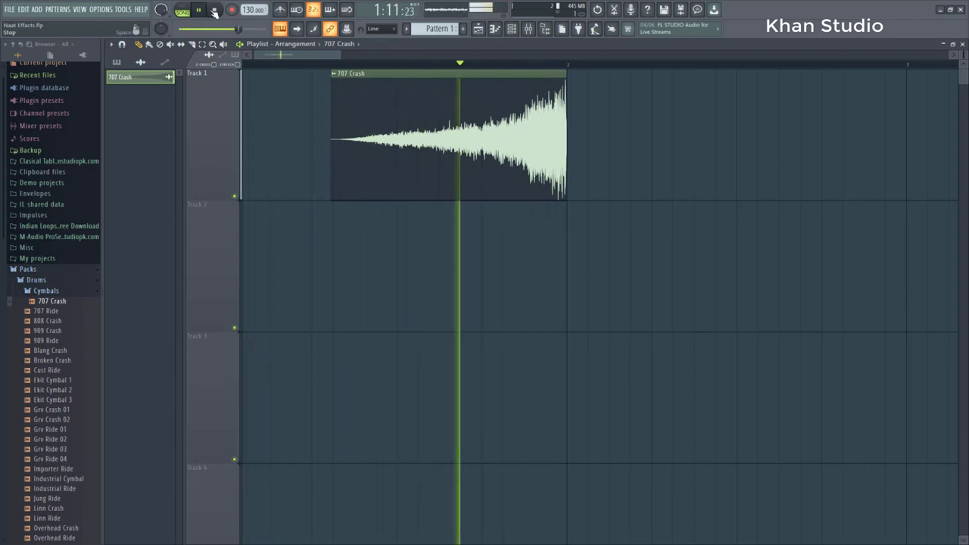
# Stop the song, insert Fruity Reeverb 2 in the first effect slot of the 707 Crash mixer track, and briefly audition it
pyautogui.click(215, 11)
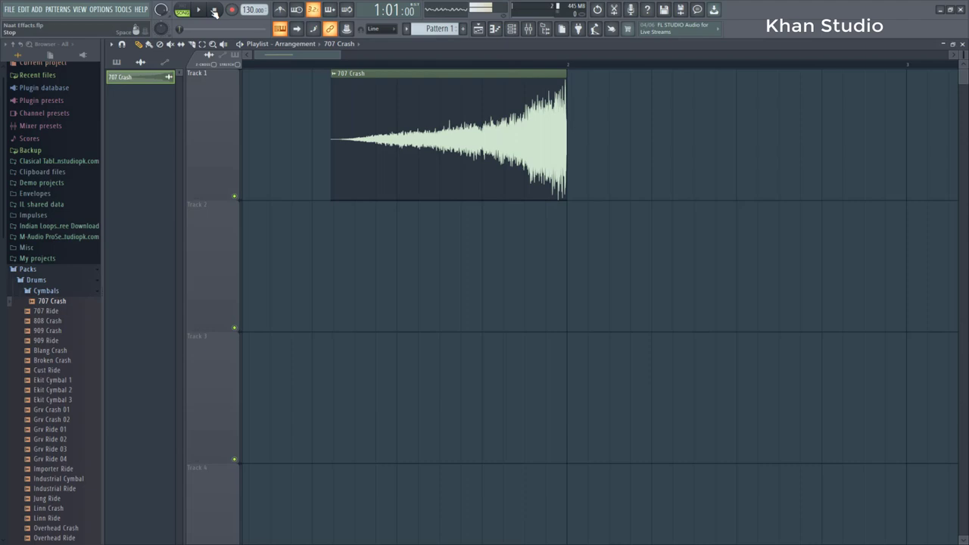
pyautogui.click(527, 29)
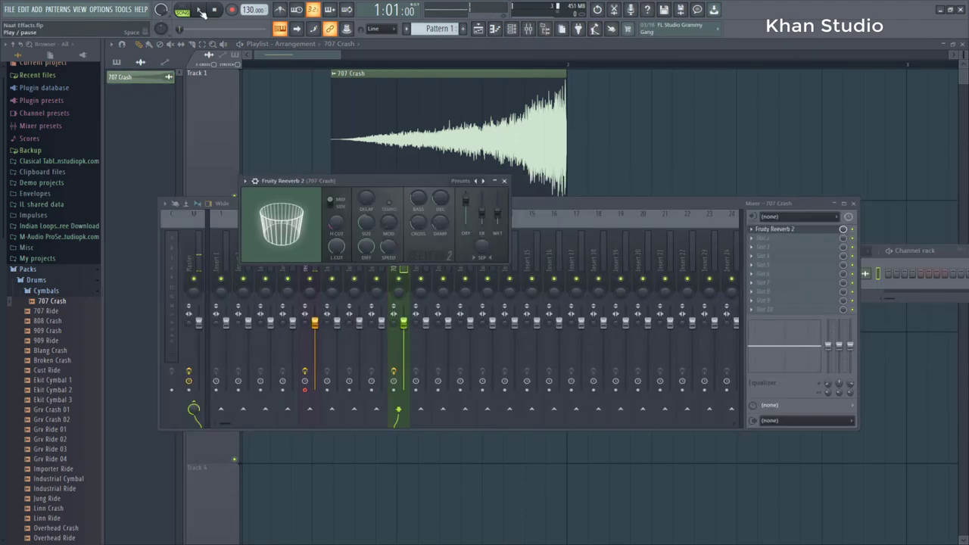
pyautogui.click(200, 11)
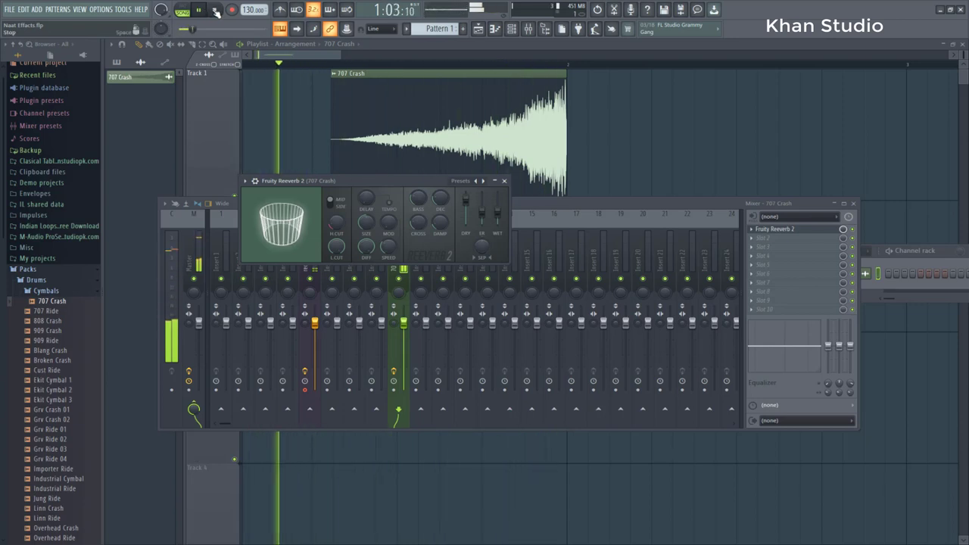
pyautogui.click(216, 11)
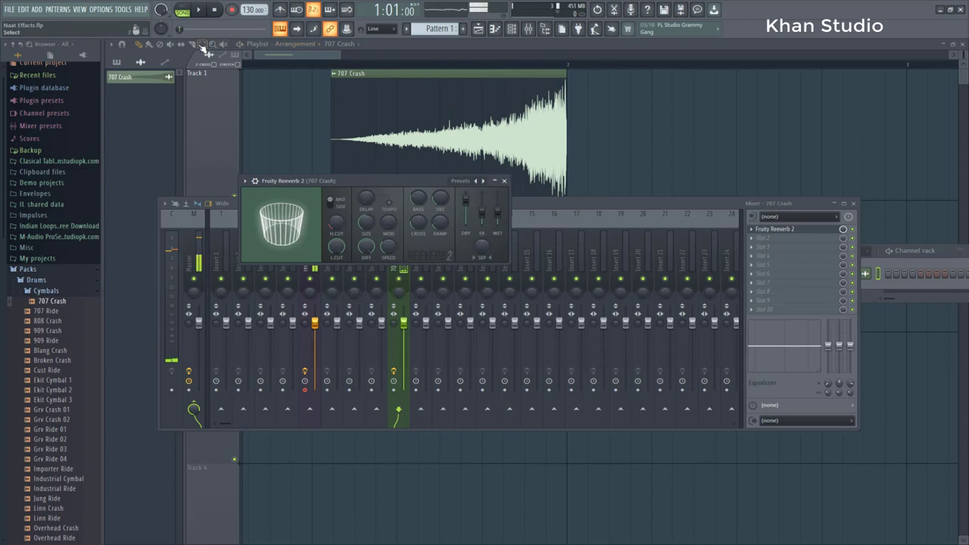
# Select the playlist time range from 1:02:00 to 2:09:00 around the reversed crash, play it, show the mixer and stop playback
pyautogui.click(203, 45)
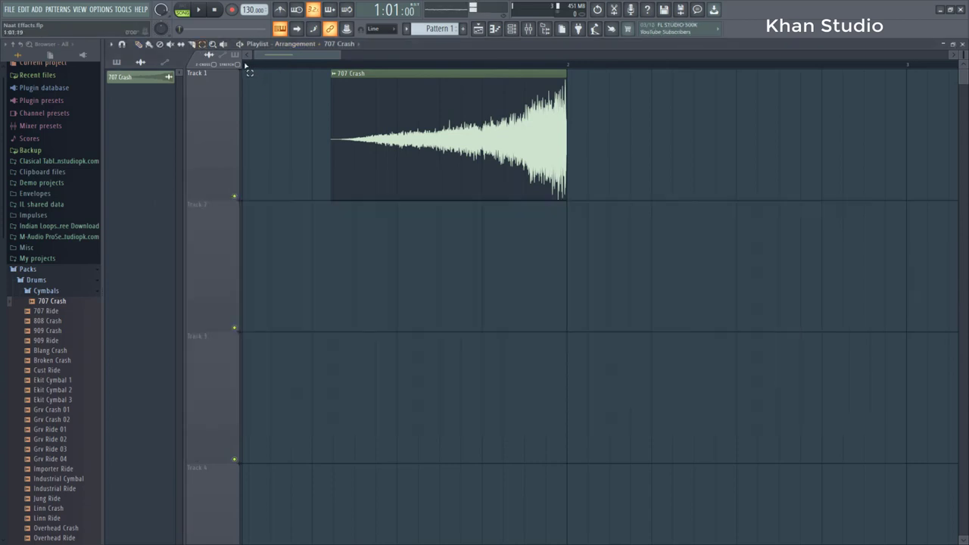
pyautogui.moveTo(249, 65); pyautogui.dragTo(735, 65)
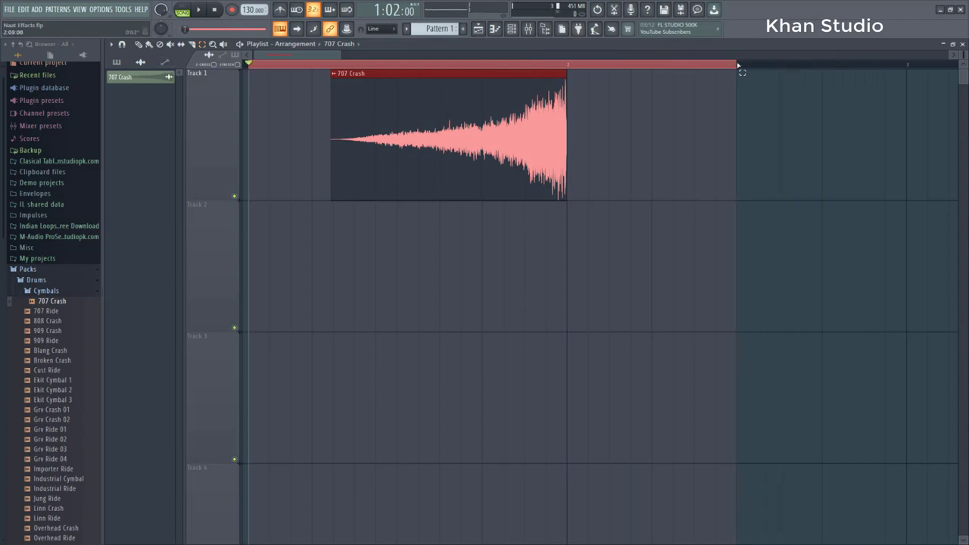
pyautogui.click(198, 10)
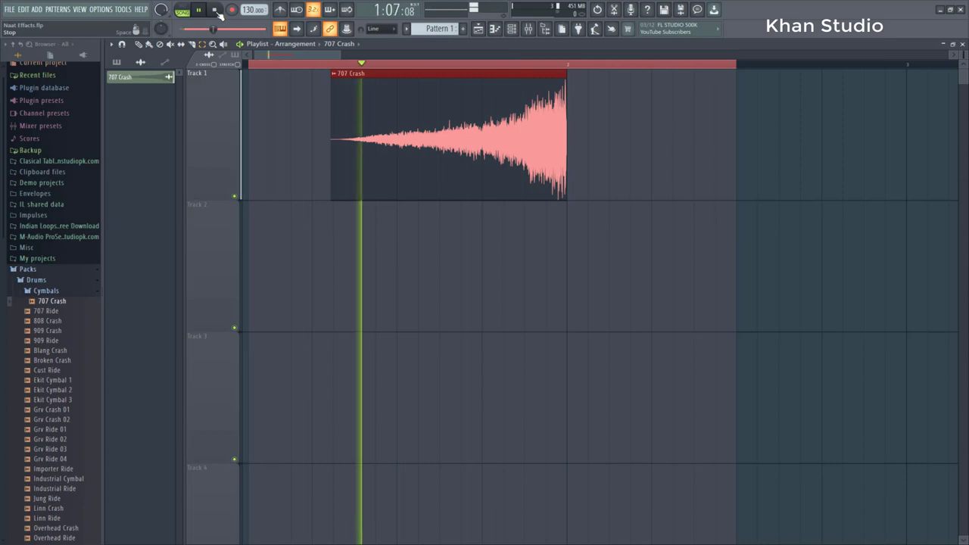
pyautogui.press('F9')
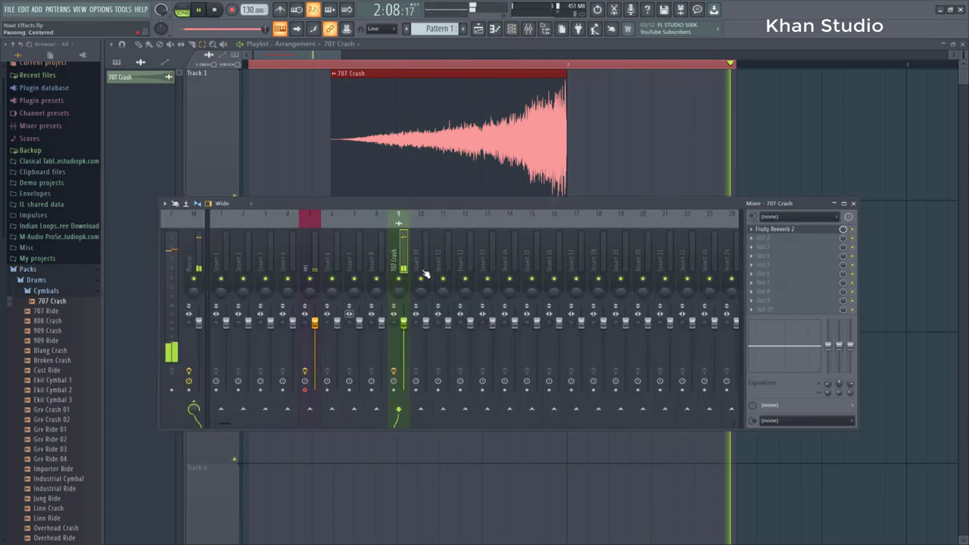
pyautogui.click(216, 11)
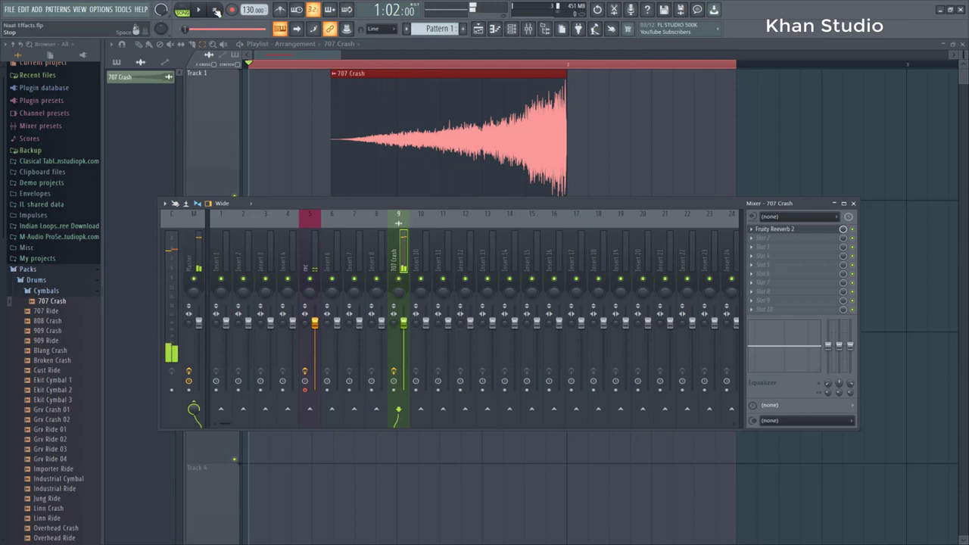